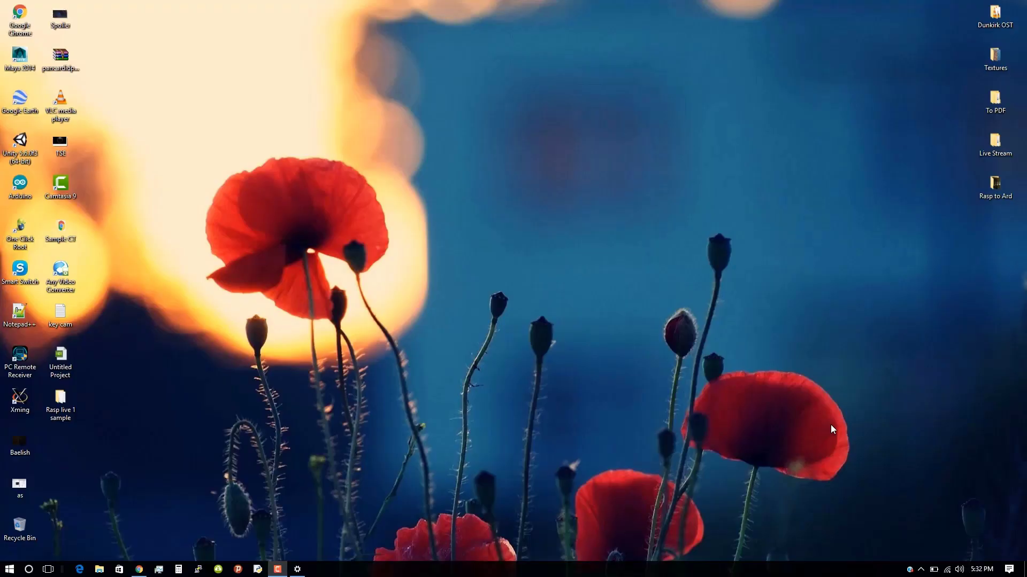
Load the saved Rasp Home PuTTY session and log in to 192.168.1.10 as pi.
{"action": "left_click", "coordinate": [199, 570]}
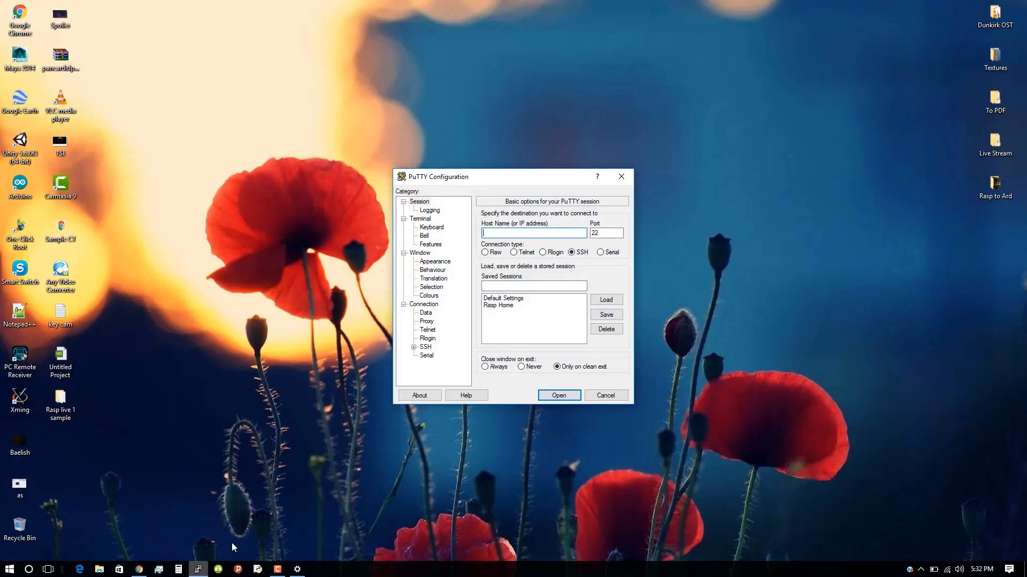
{"action": "left_click", "coordinate": [503, 307]}
{"action": "left_click", "coordinate": [606, 303]}
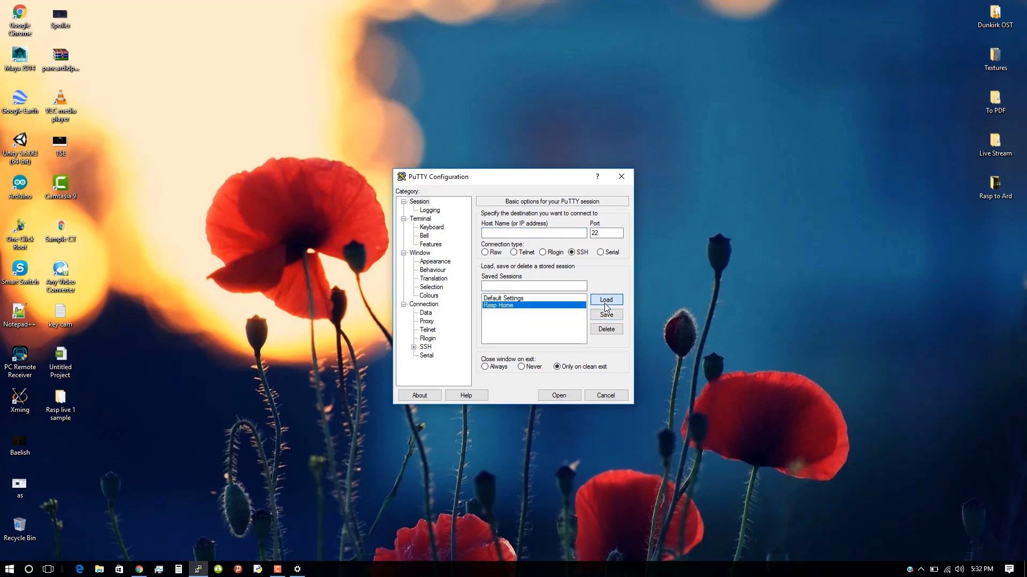
{"action": "left_click", "coordinate": [571, 397]}
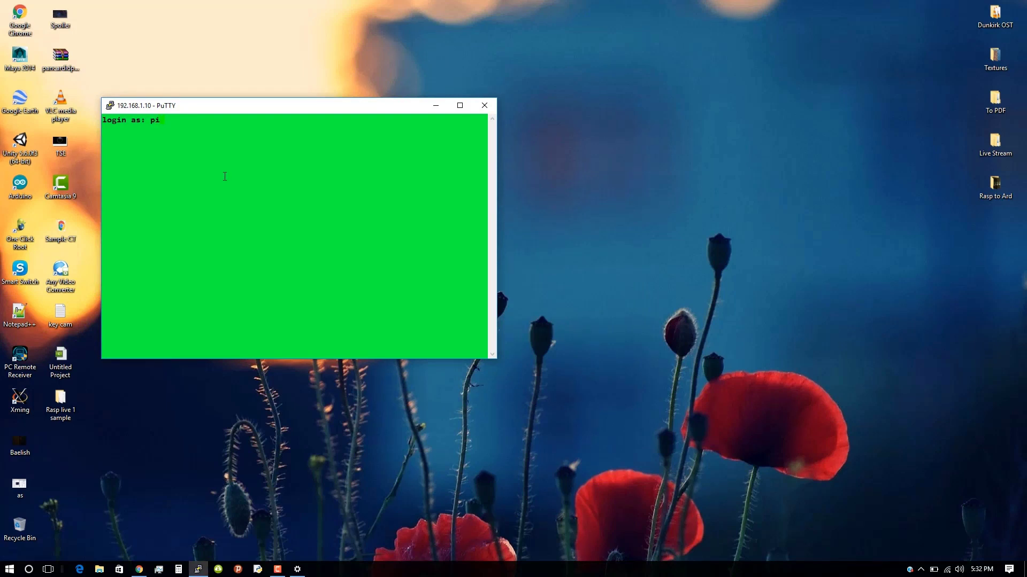
{"action": "type", "text": "pi"}
{"action": "key", "text": "Return"}
{"action": "key", "text": "Return"}
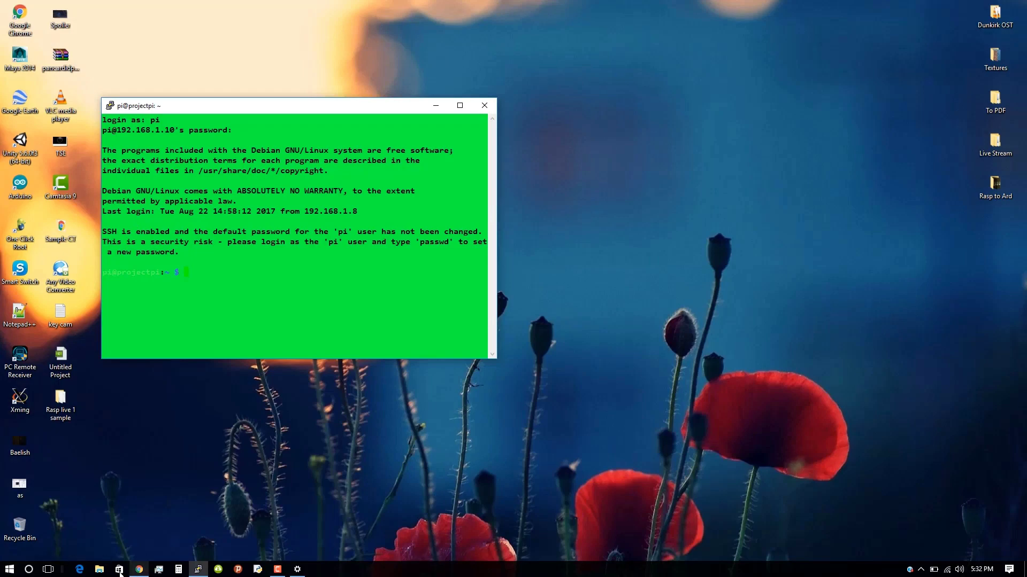
Bring the pimylifeup webcam guide forward and highlight its first apt-get update command.
{"action": "left_click", "coordinate": [139, 570]}
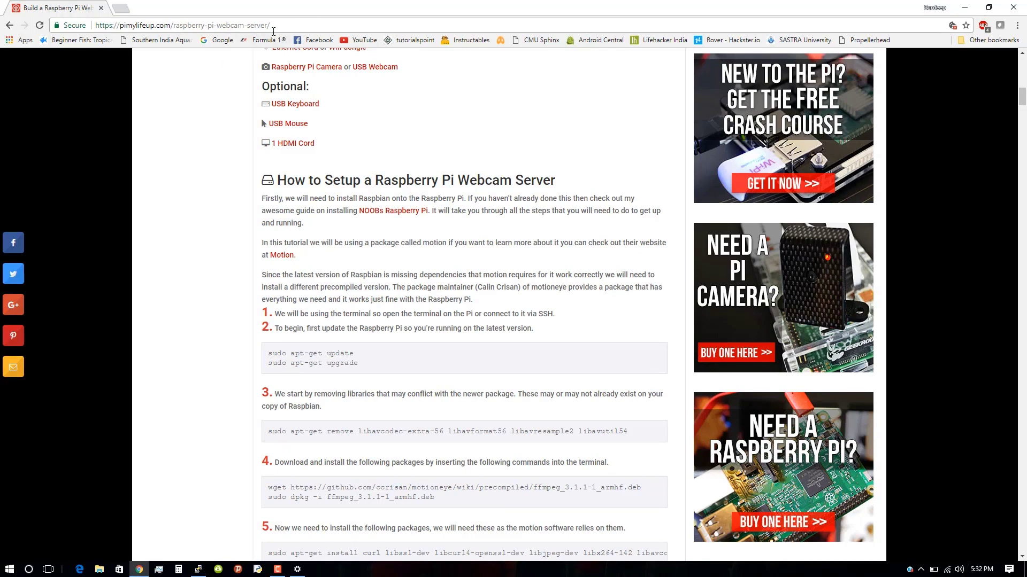
{"action": "scroll", "coordinate": [182, 151], "scroll_direction": "down", "scroll_amount": 2}
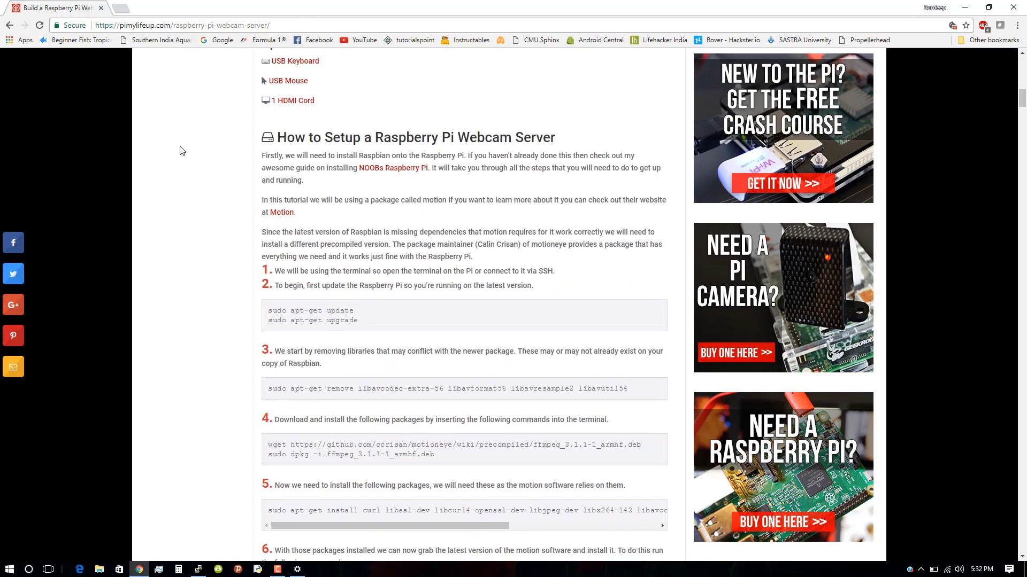
{"action": "scroll", "coordinate": [182, 151], "scroll_direction": "down", "scroll_amount": 2}
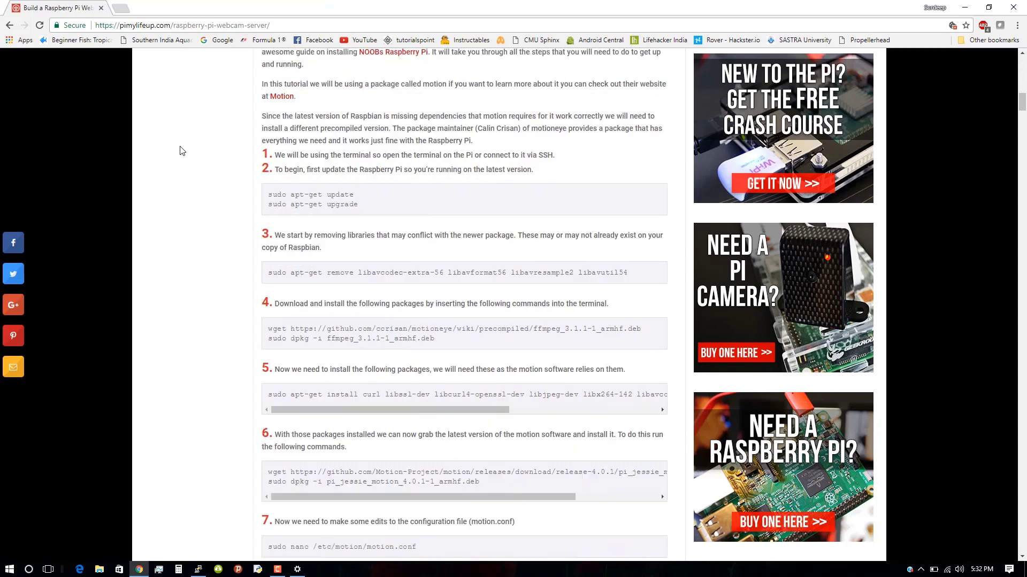
{"action": "scroll", "coordinate": [182, 151], "scroll_direction": "up", "scroll_amount": 3}
{"action": "scroll", "coordinate": [184, 155], "scroll_direction": "down", "scroll_amount": 1}
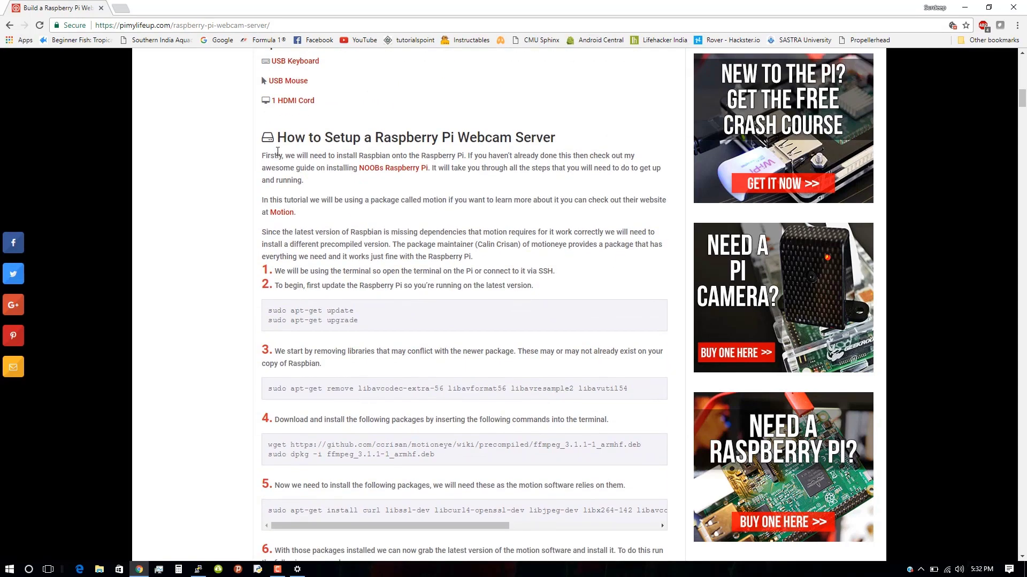
{"action": "scroll", "coordinate": [249, 262], "scroll_direction": "down", "scroll_amount": 2}
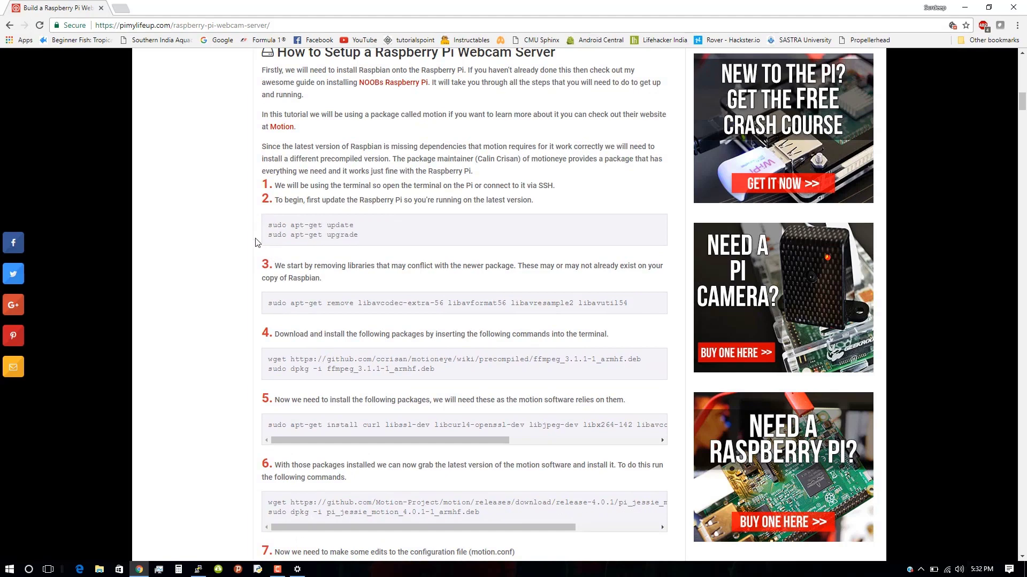
{"action": "scroll", "coordinate": [264, 185], "scroll_direction": "down", "scroll_amount": 1}
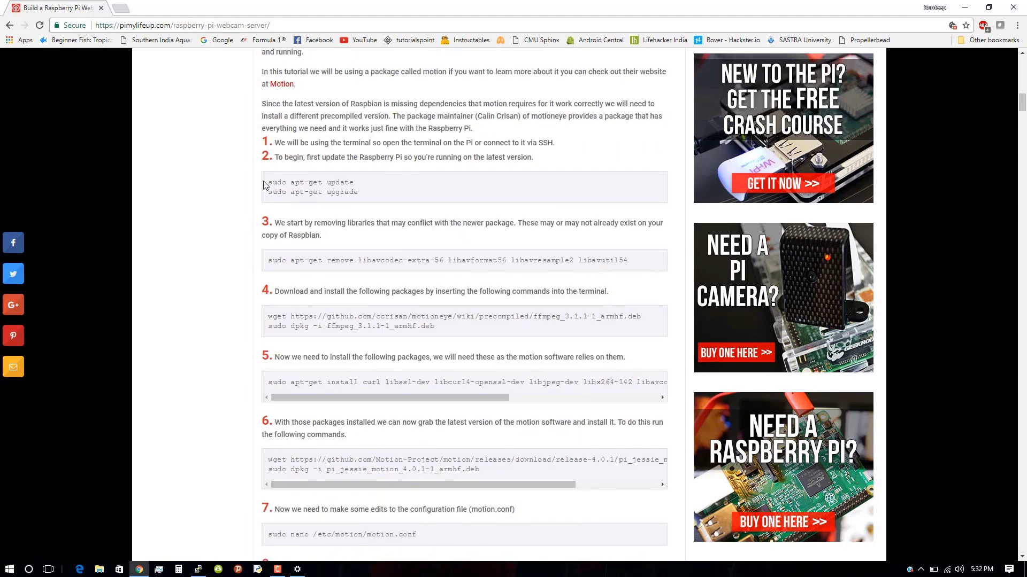
{"action": "left_click_drag", "start_coordinate": [264, 185], "coordinate": [378, 204]}
{"action": "left_click", "coordinate": [376, 204]}
Scroll down through the guide's install commands and motion.conf settings.
{"action": "scroll", "coordinate": [345, 227], "scroll_direction": "down", "scroll_amount": 2}
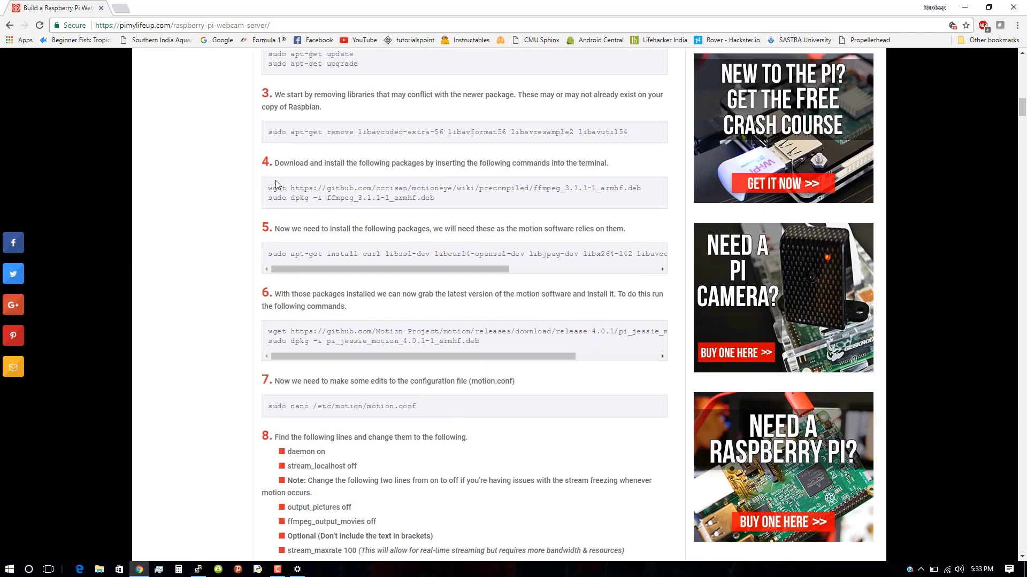
{"action": "scroll", "coordinate": [276, 184], "scroll_direction": "down", "scroll_amount": 1}
{"action": "scroll", "coordinate": [221, 218], "scroll_direction": "down", "scroll_amount": 1}
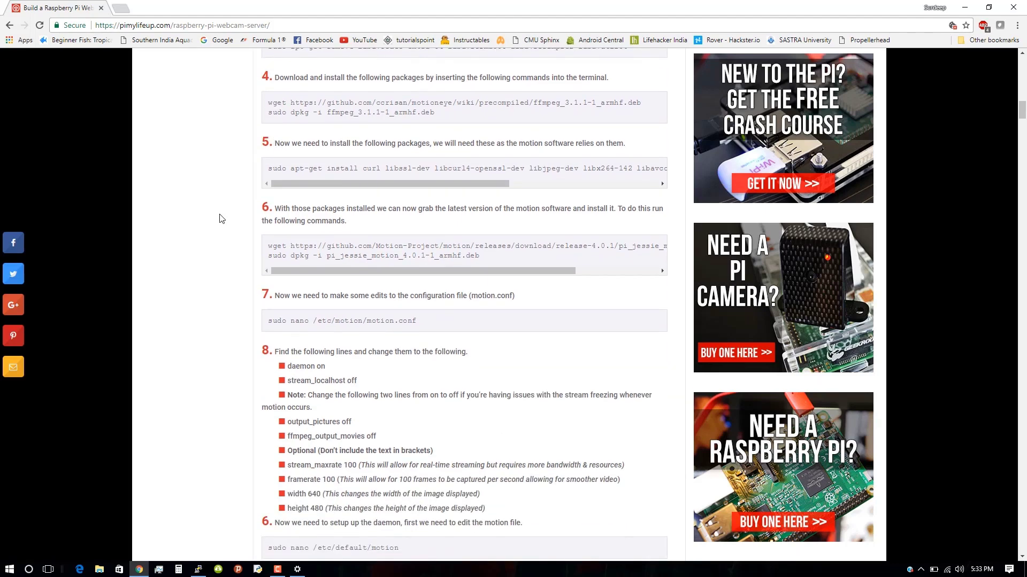
{"action": "scroll", "coordinate": [221, 218], "scroll_direction": "down", "scroll_amount": 1}
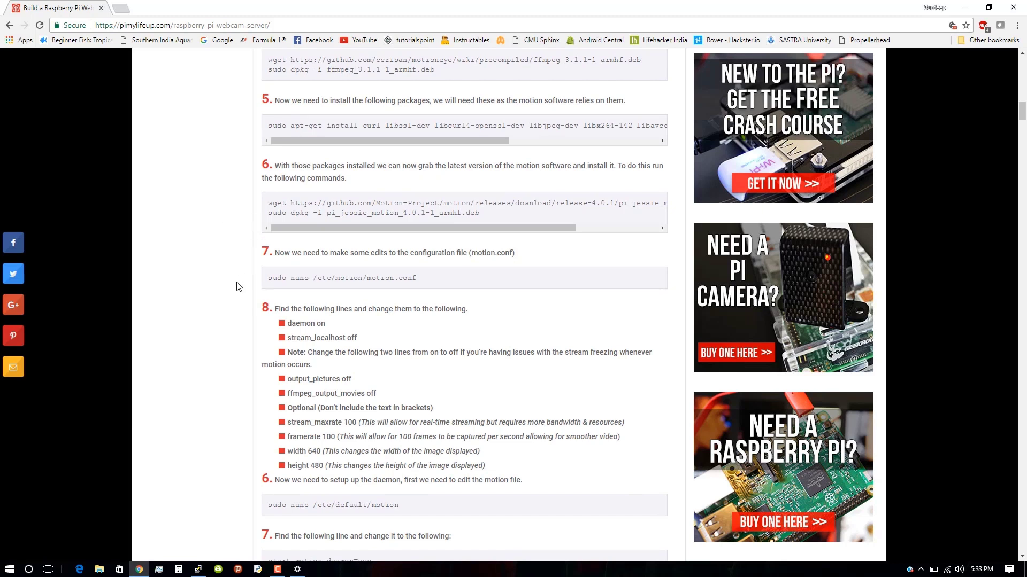
{"action": "scroll", "coordinate": [252, 267], "scroll_direction": "down", "scroll_amount": 1}
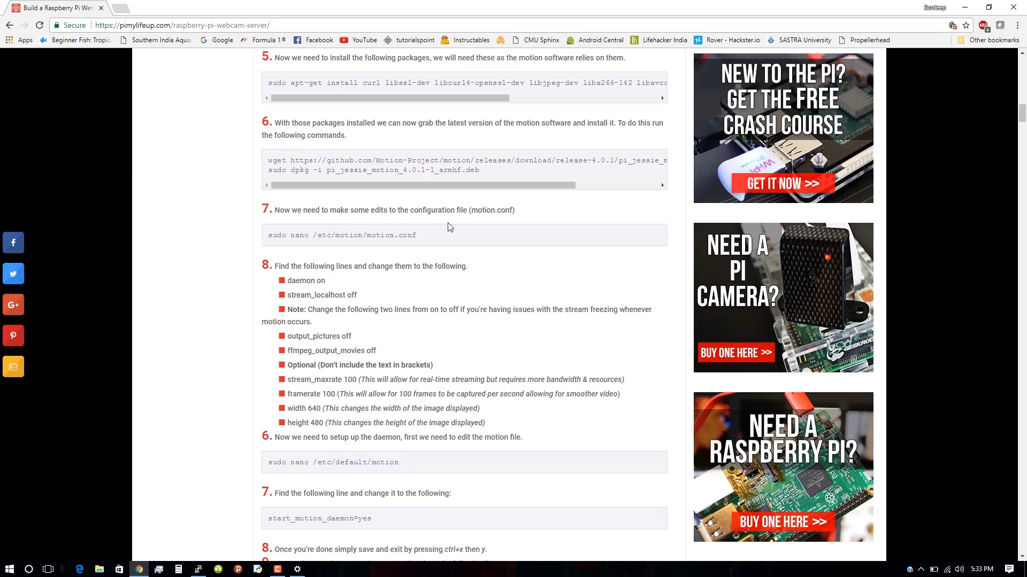
{"action": "scroll", "coordinate": [340, 266], "scroll_direction": "down", "scroll_amount": 1}
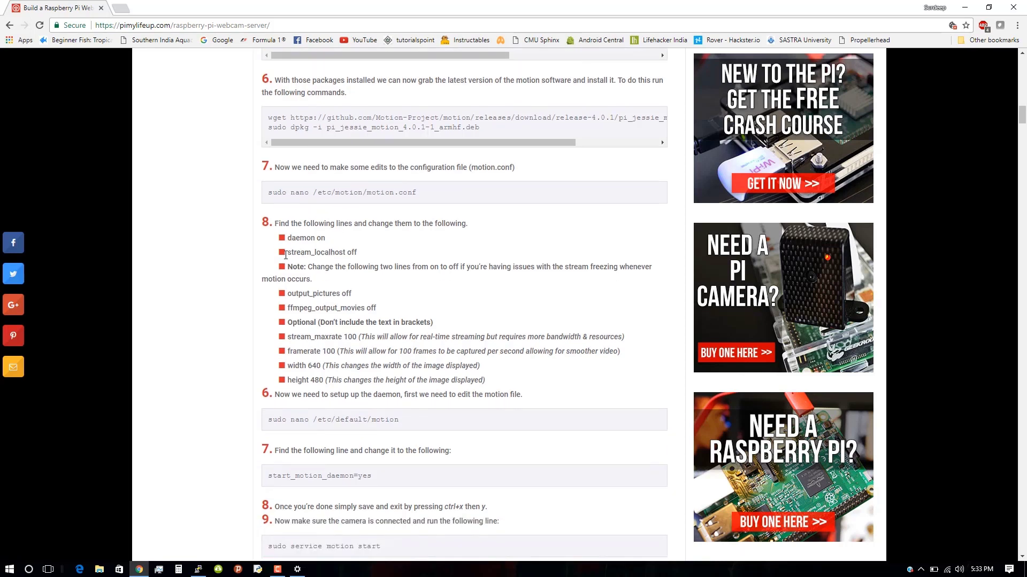
{"action": "left_click_drag", "start_coordinate": [274, 235], "coordinate": [528, 394]}
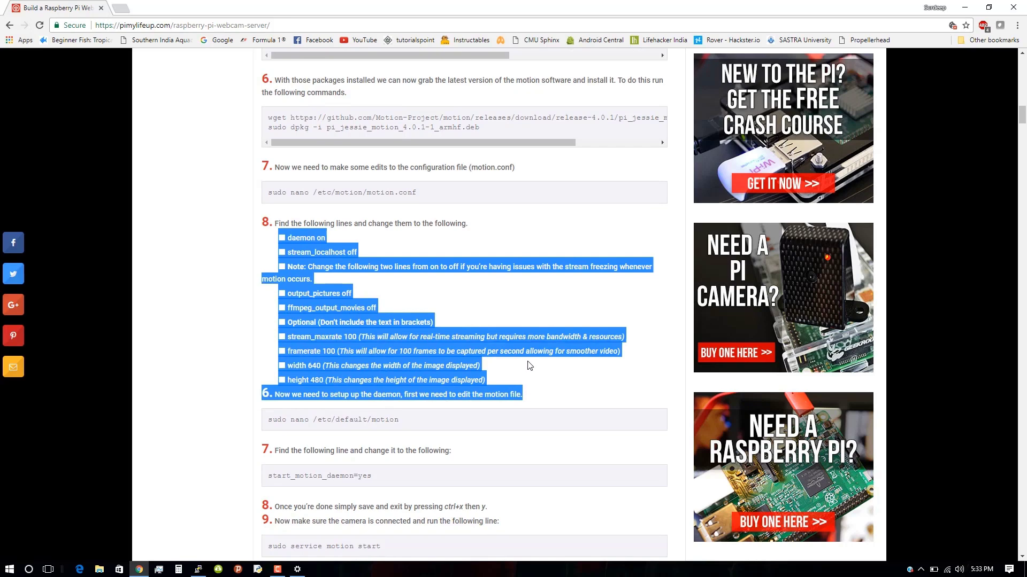
{"action": "left_click", "coordinate": [464, 312]}
{"action": "scroll", "coordinate": [462, 307], "scroll_direction": "down", "scroll_amount": 4}
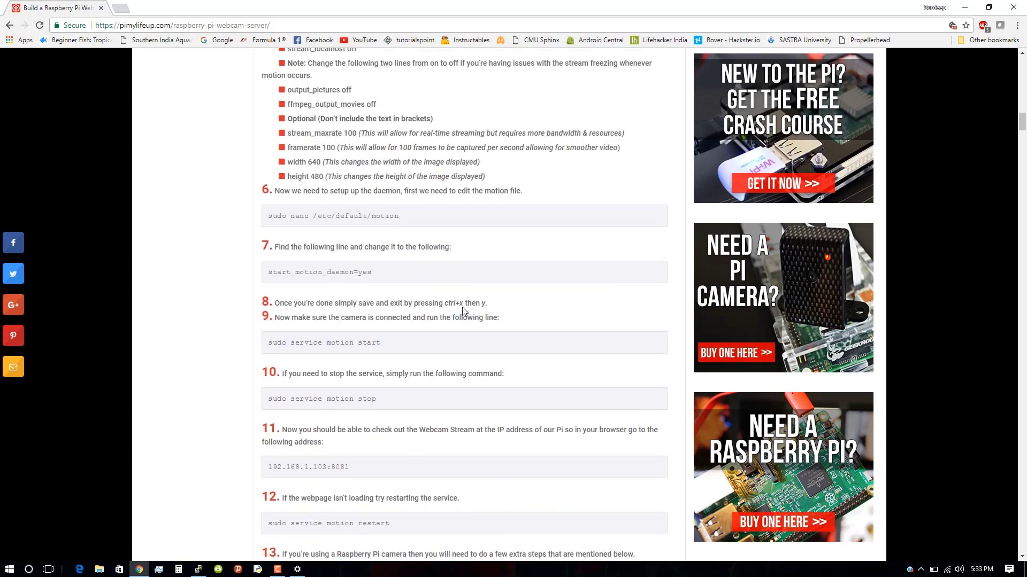
{"action": "scroll", "coordinate": [462, 307], "scroll_direction": "up", "scroll_amount": 5}
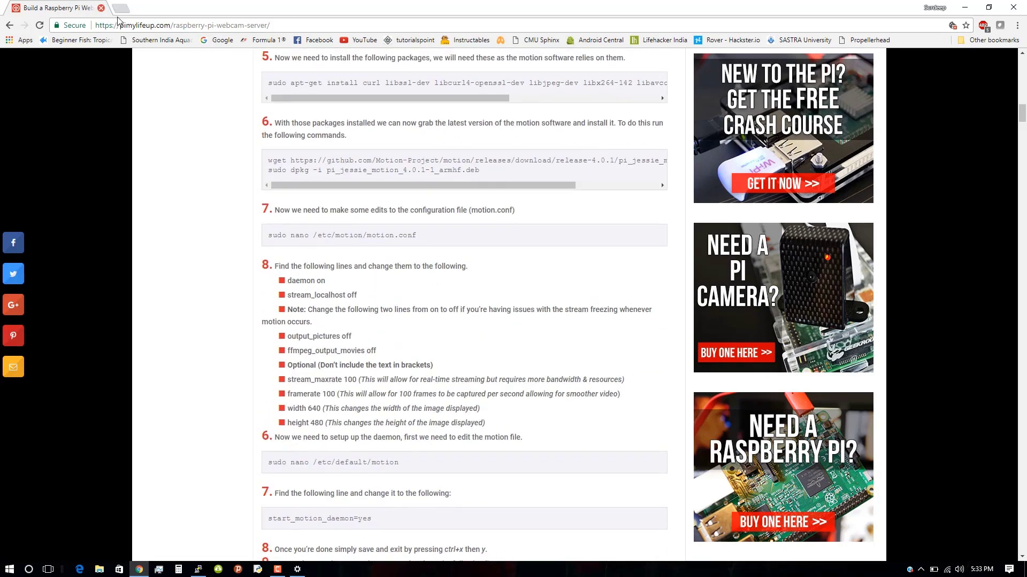
{"action": "scroll", "coordinate": [129, 105], "scroll_direction": "up", "scroll_amount": 5}
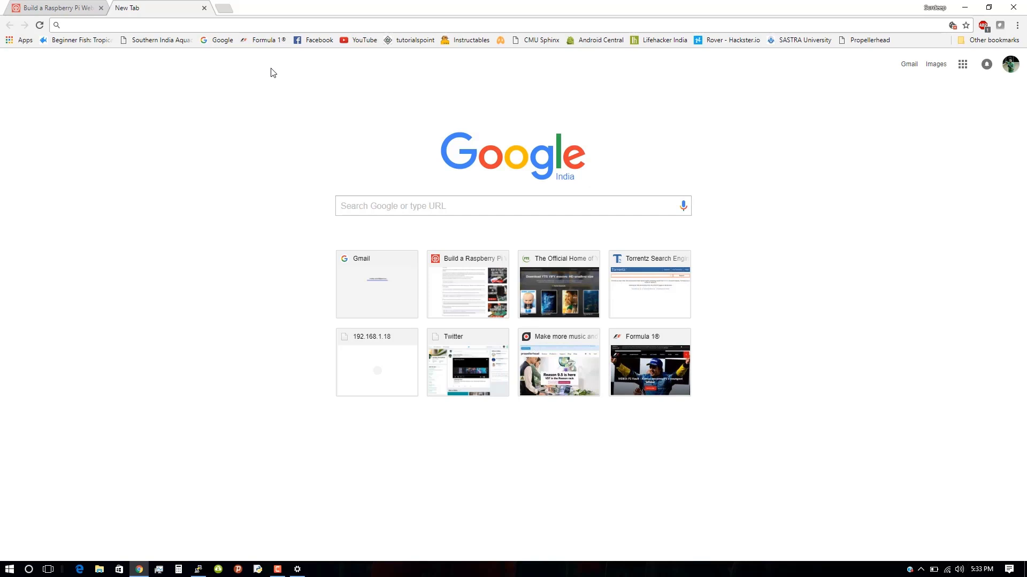
Fill the new tab's address bar with the suggested 192.168.1.10:8081 stream address.
{"action": "type", "text": "19"}
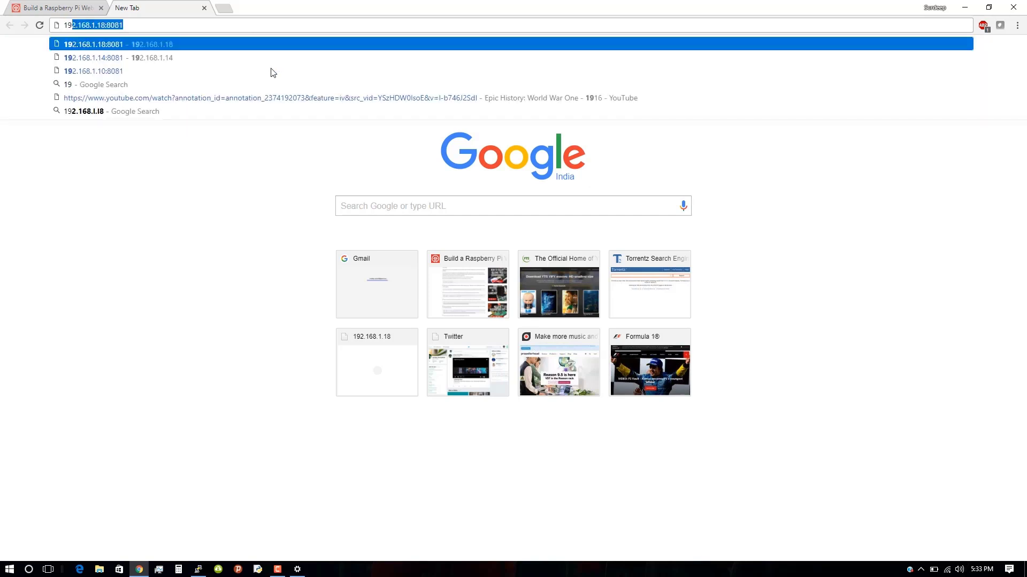
{"action": "key", "text": "Down"}
{"action": "key", "text": "Down"}
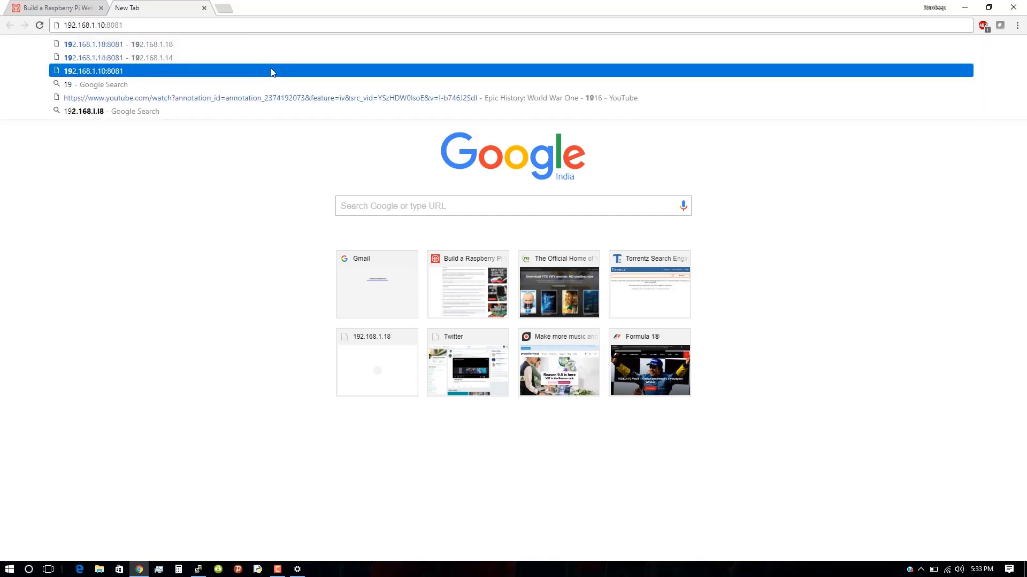